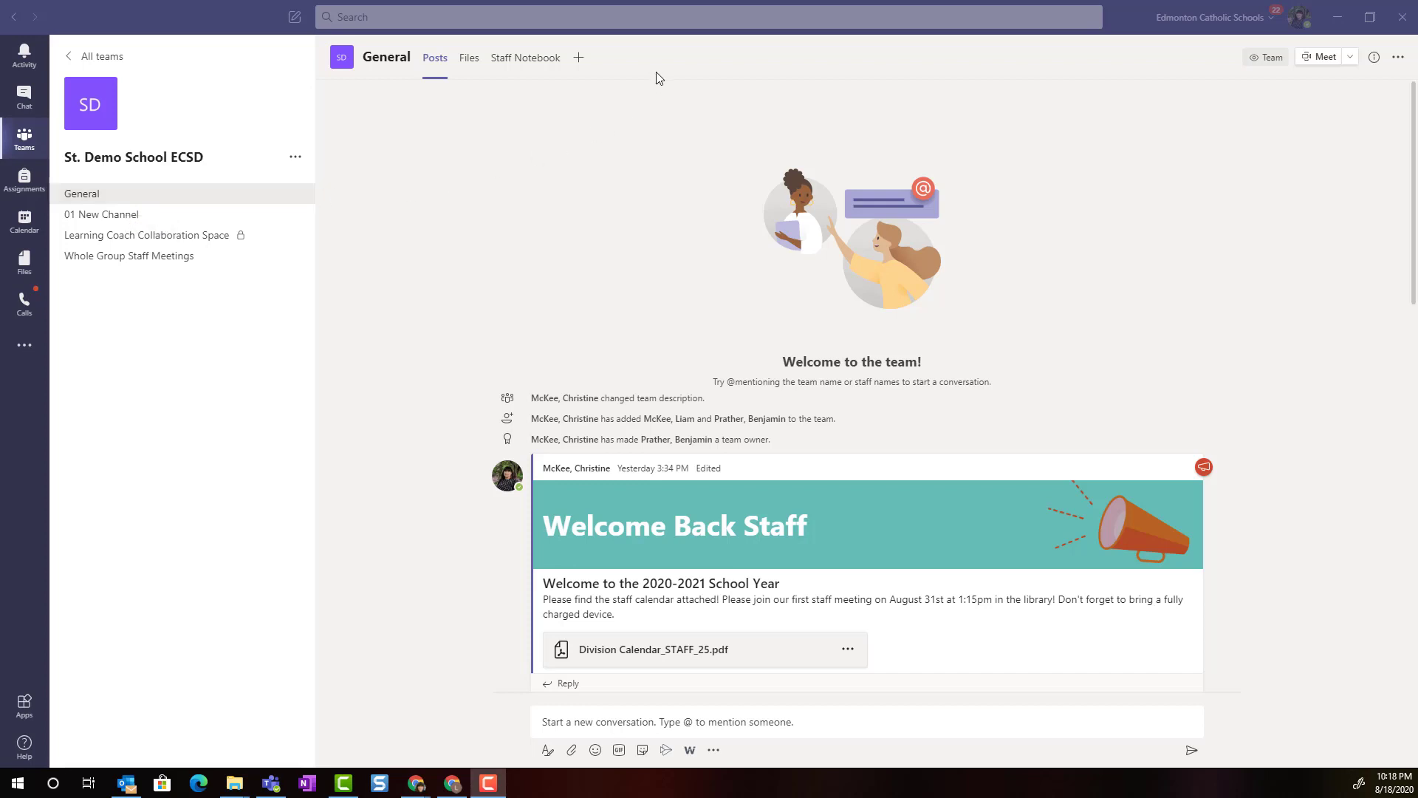
Step: Add a PowerPoint tab to the General channel using the ECSD Staff Room Teams Getting Started file, without posting about it
{"action": "left_click", "coordinate": [579, 59]}
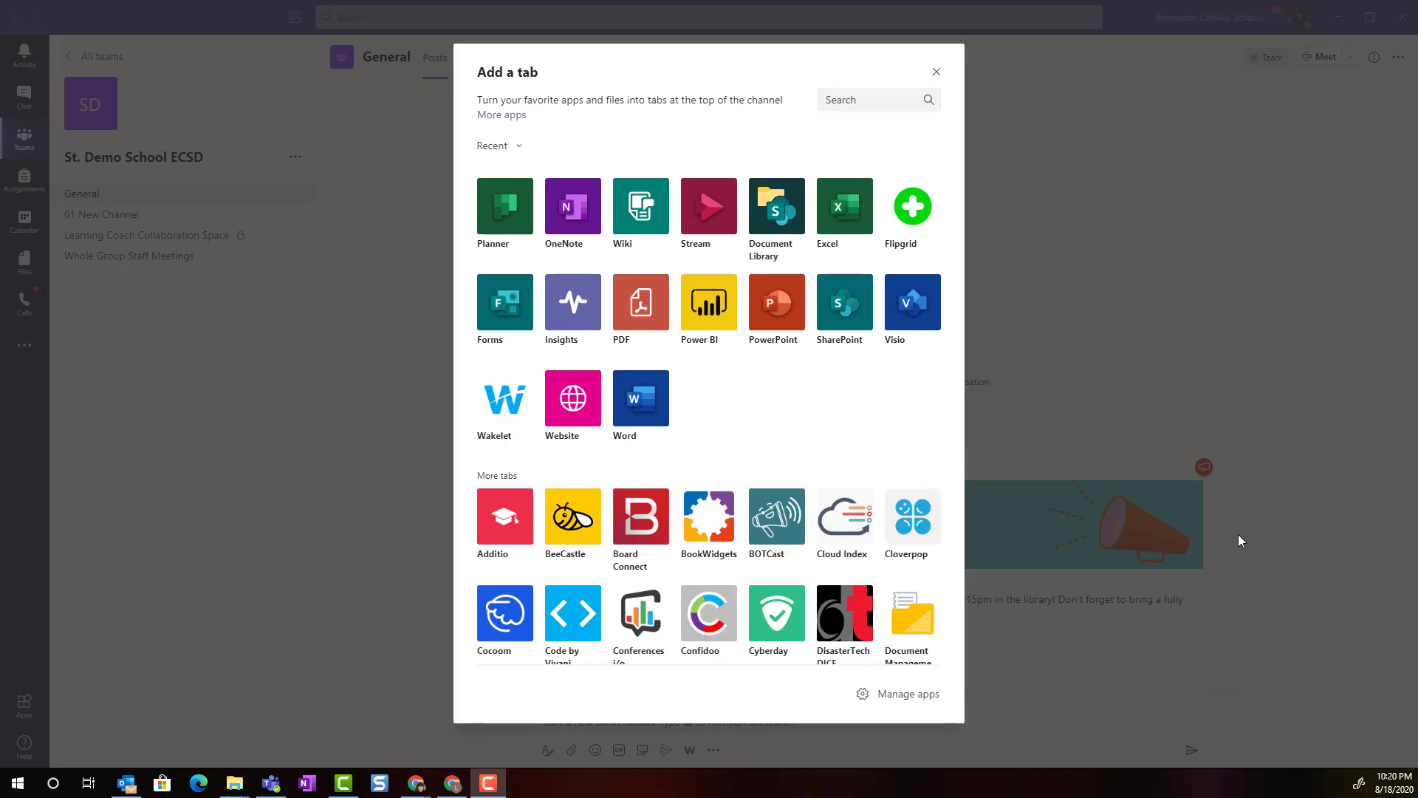
{"action": "left_click", "coordinate": [1057, 362]}
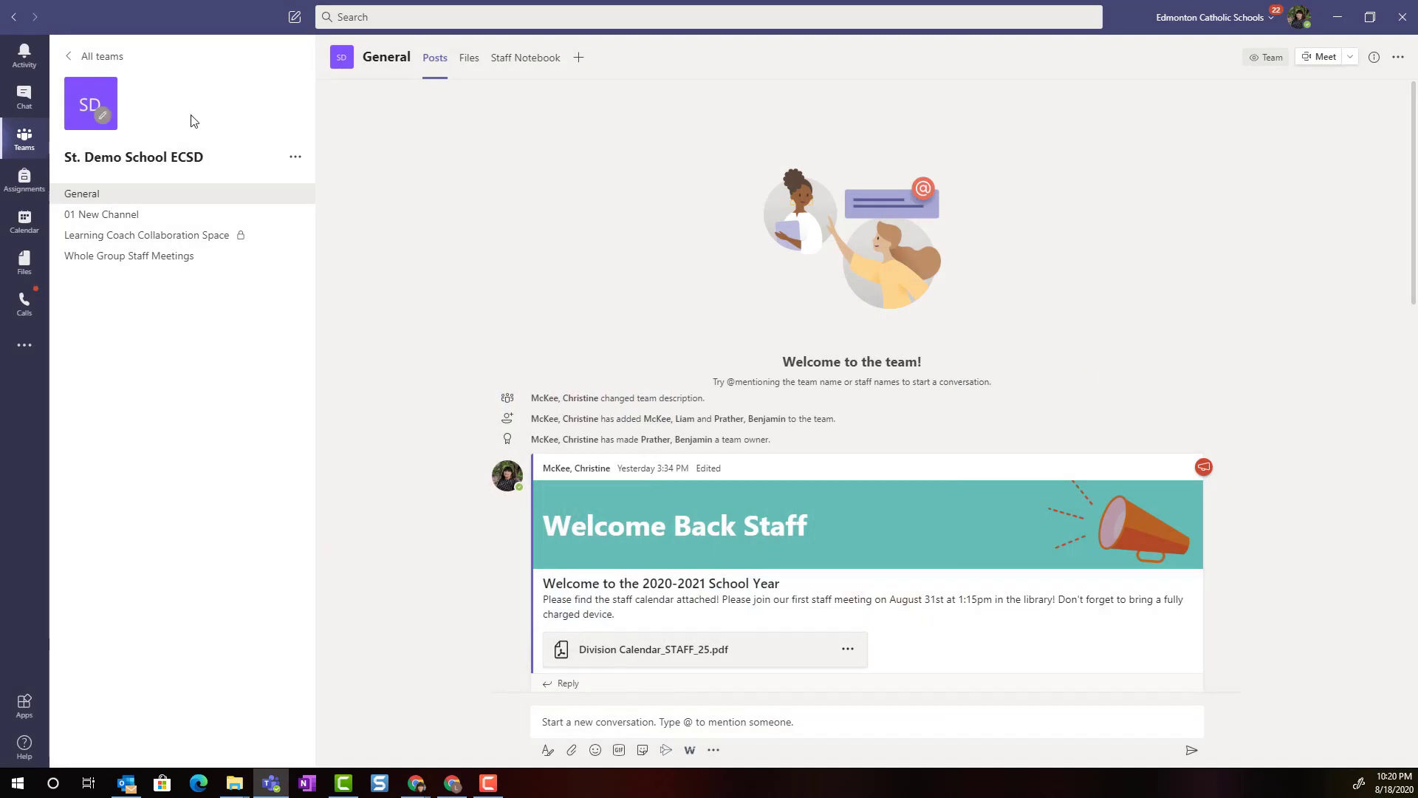
{"action": "left_click", "coordinate": [578, 60]}
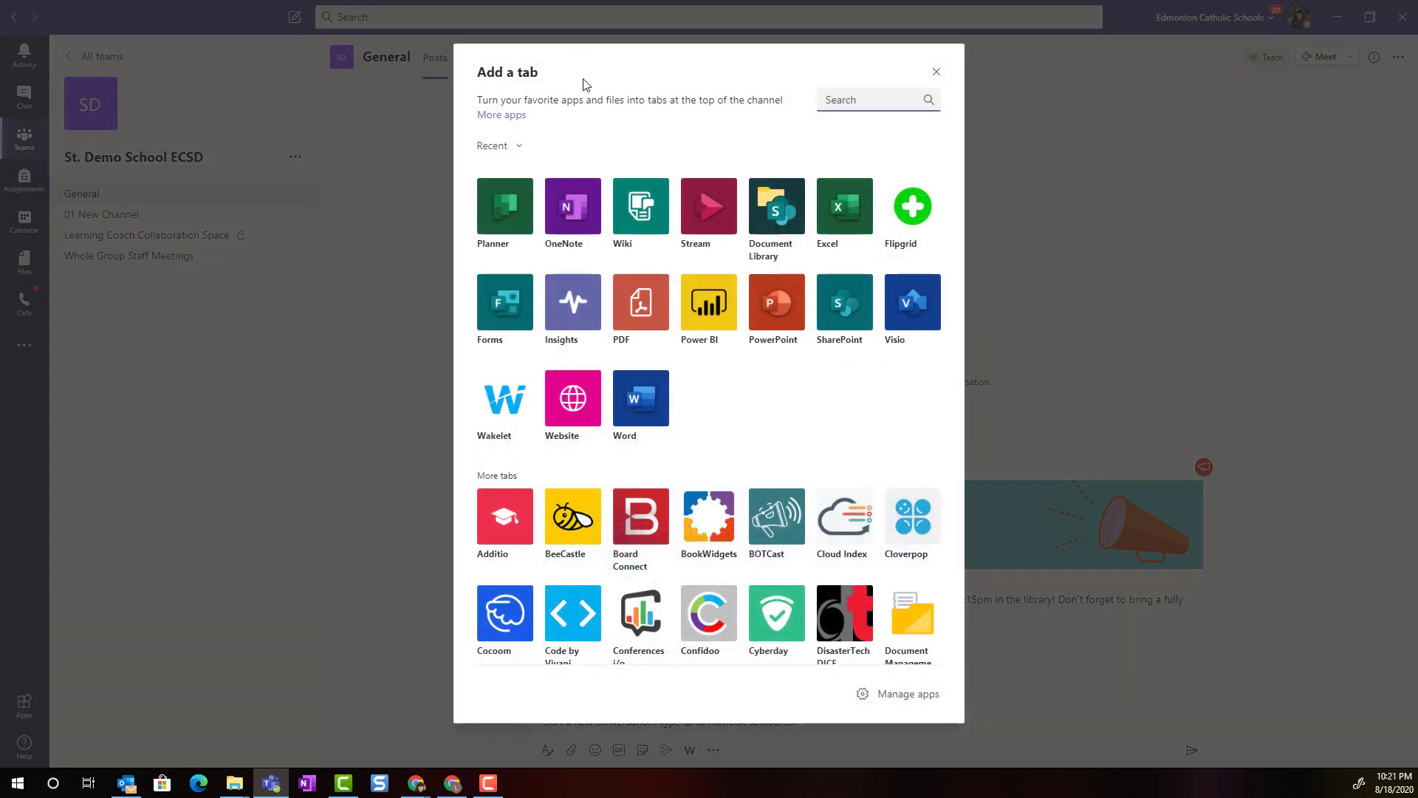
{"action": "left_click", "coordinate": [785, 314]}
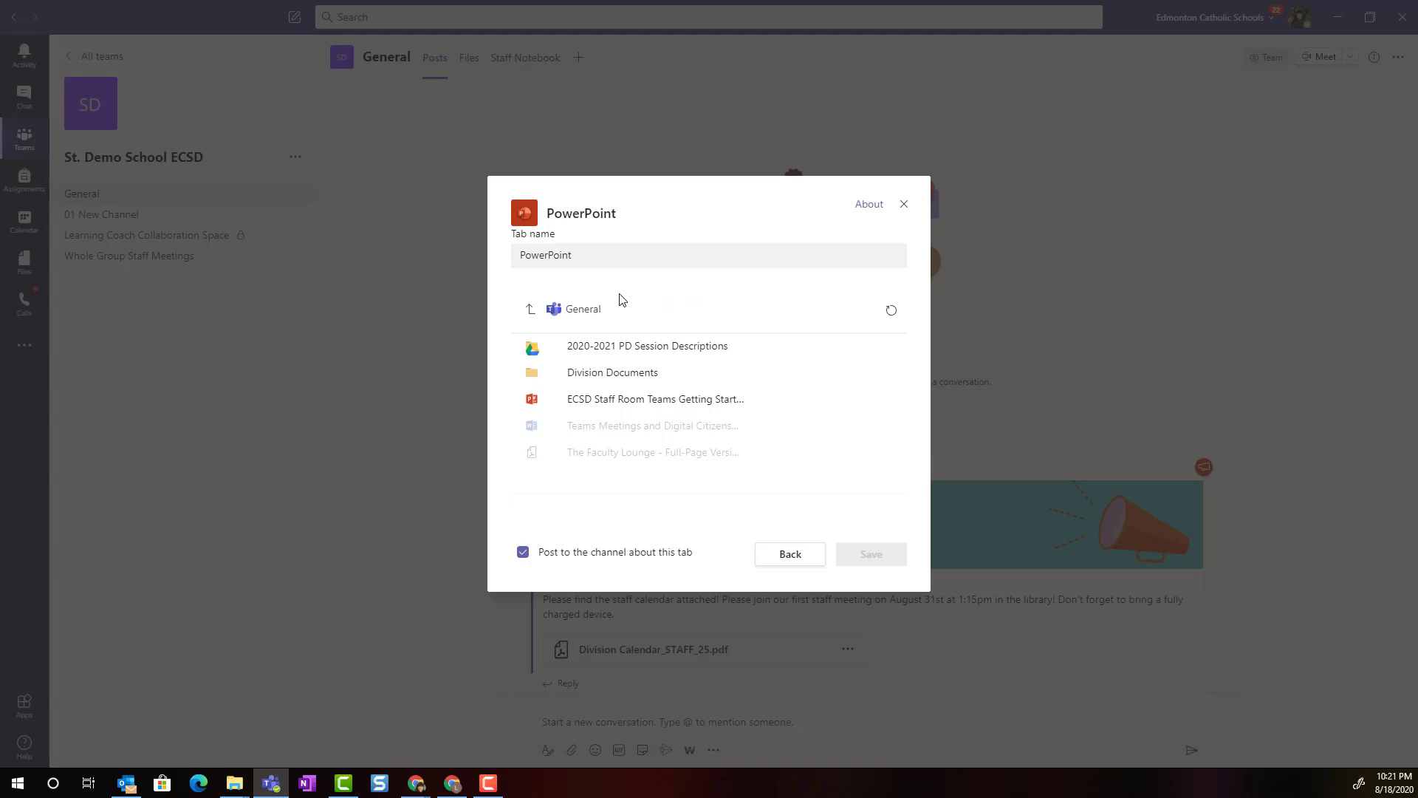
{"action": "left_click", "coordinate": [531, 310]}
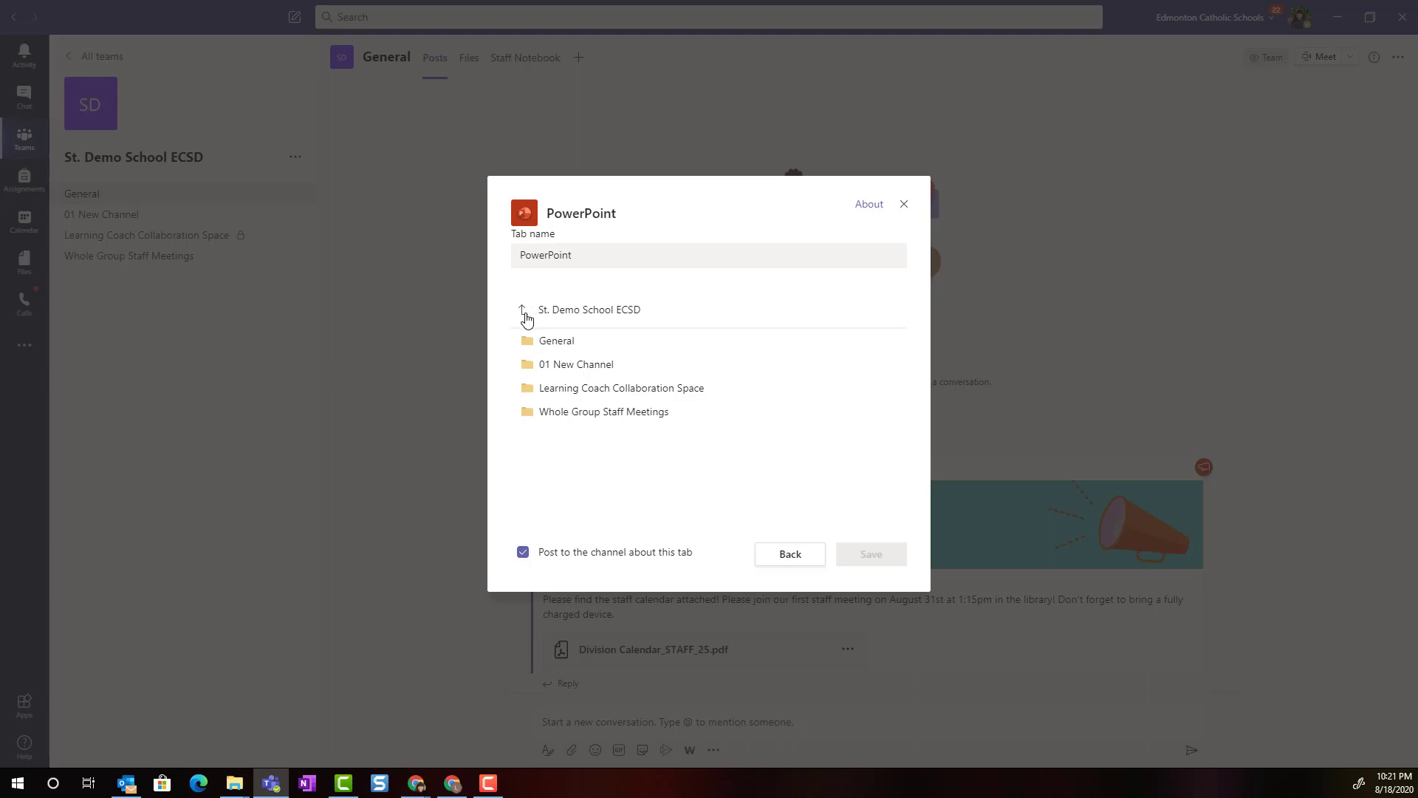
{"action": "left_click", "coordinate": [526, 314]}
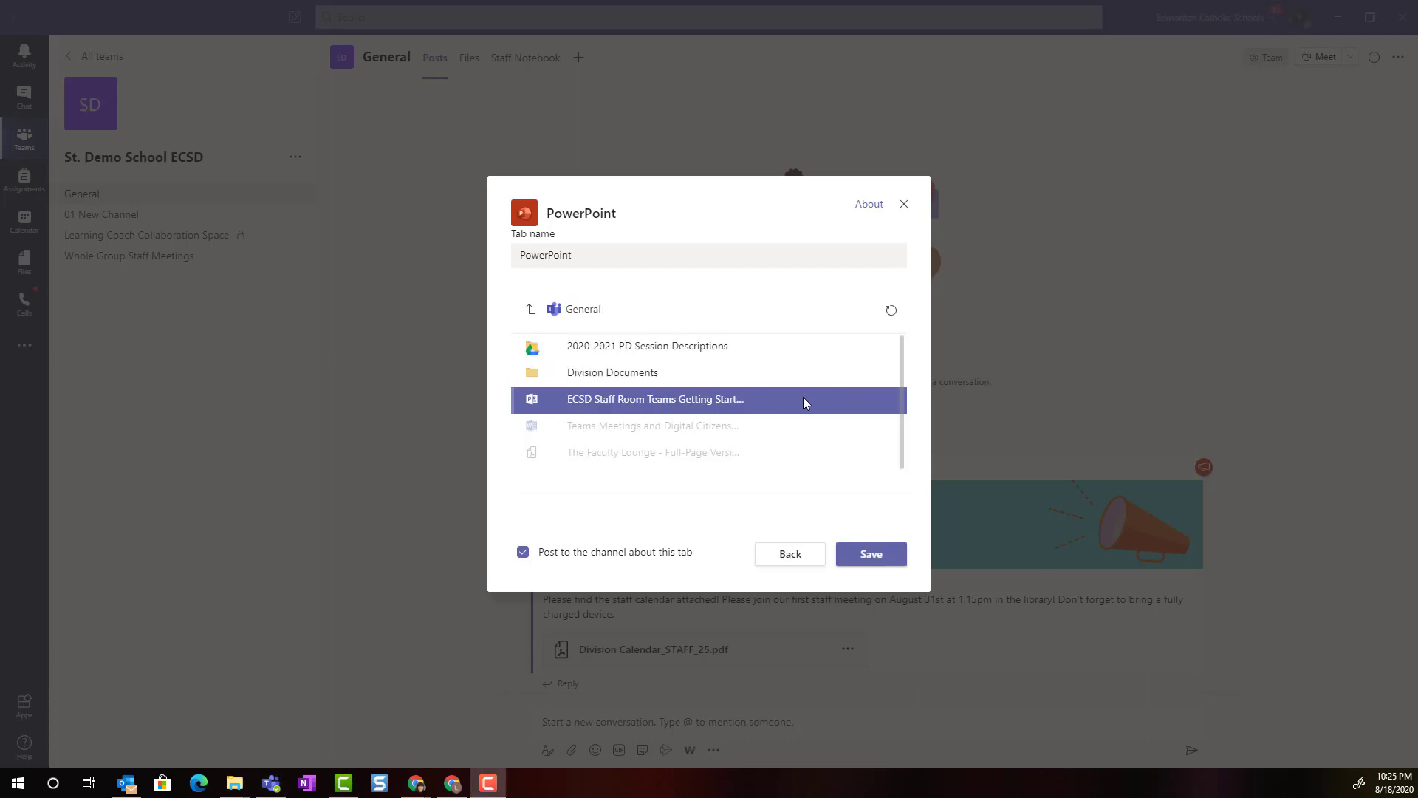
{"action": "left_click", "coordinate": [523, 555]}
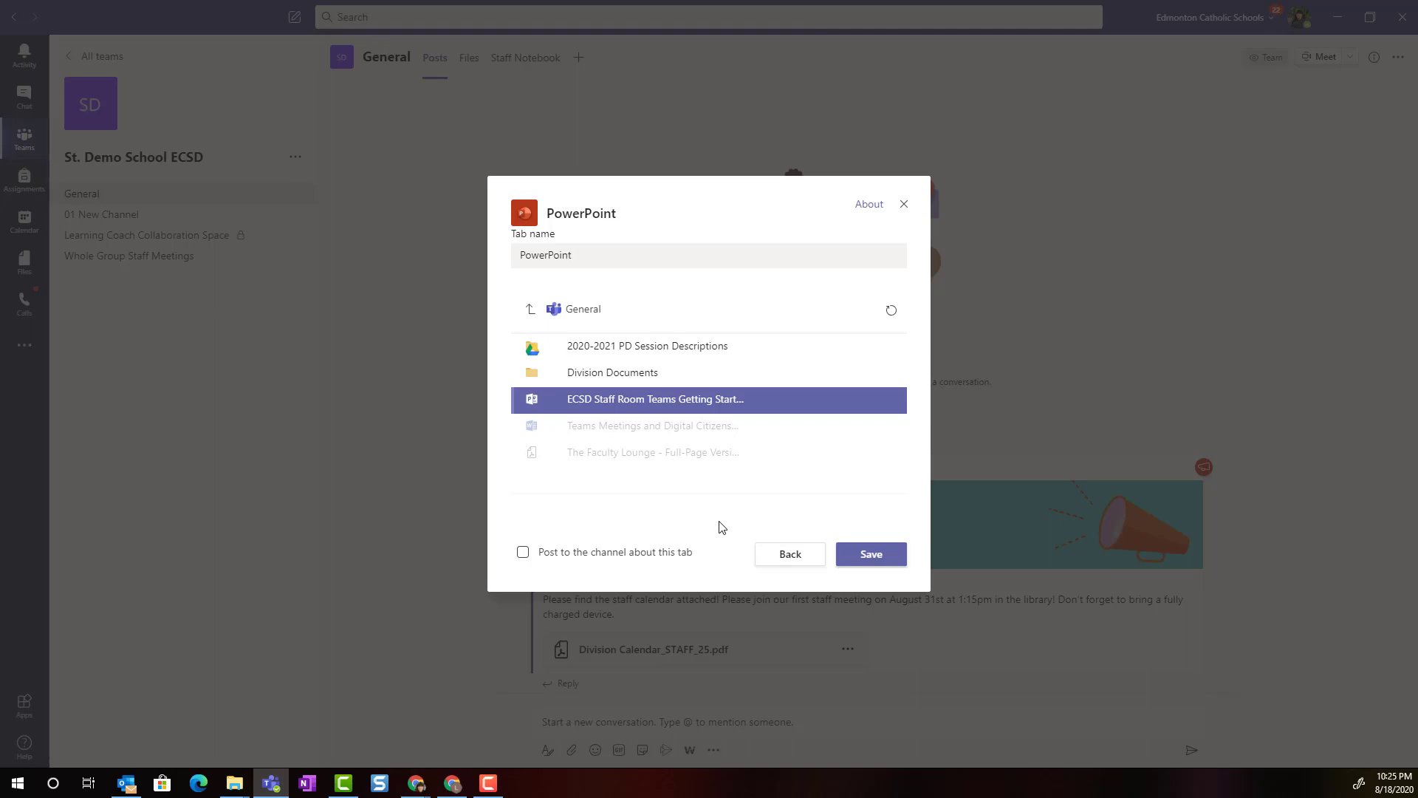
{"action": "left_click", "coordinate": [865, 562]}
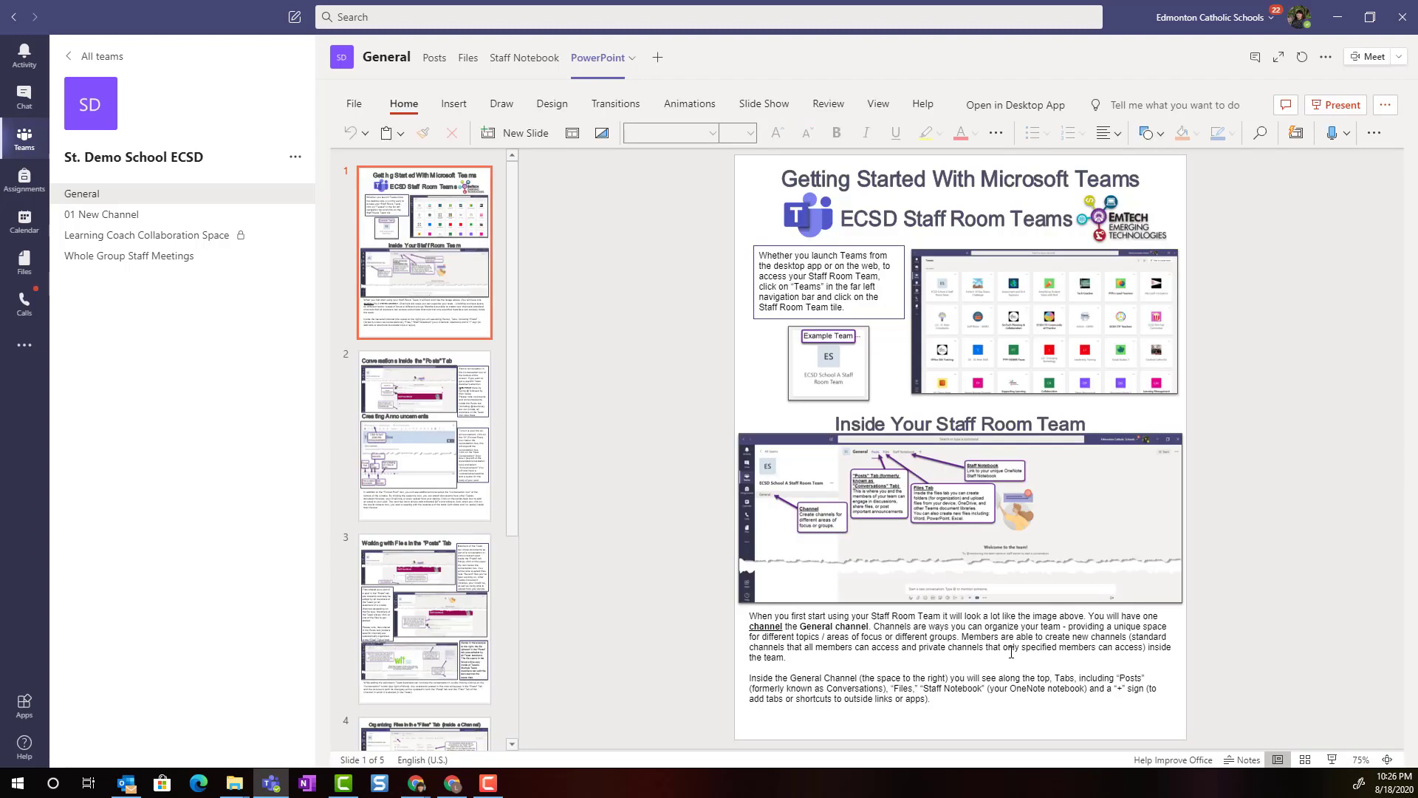
Step: Examine the PowerPoint tab's settings for choosing its source file, and close them without changing the file
{"action": "left_click", "coordinate": [631, 59]}
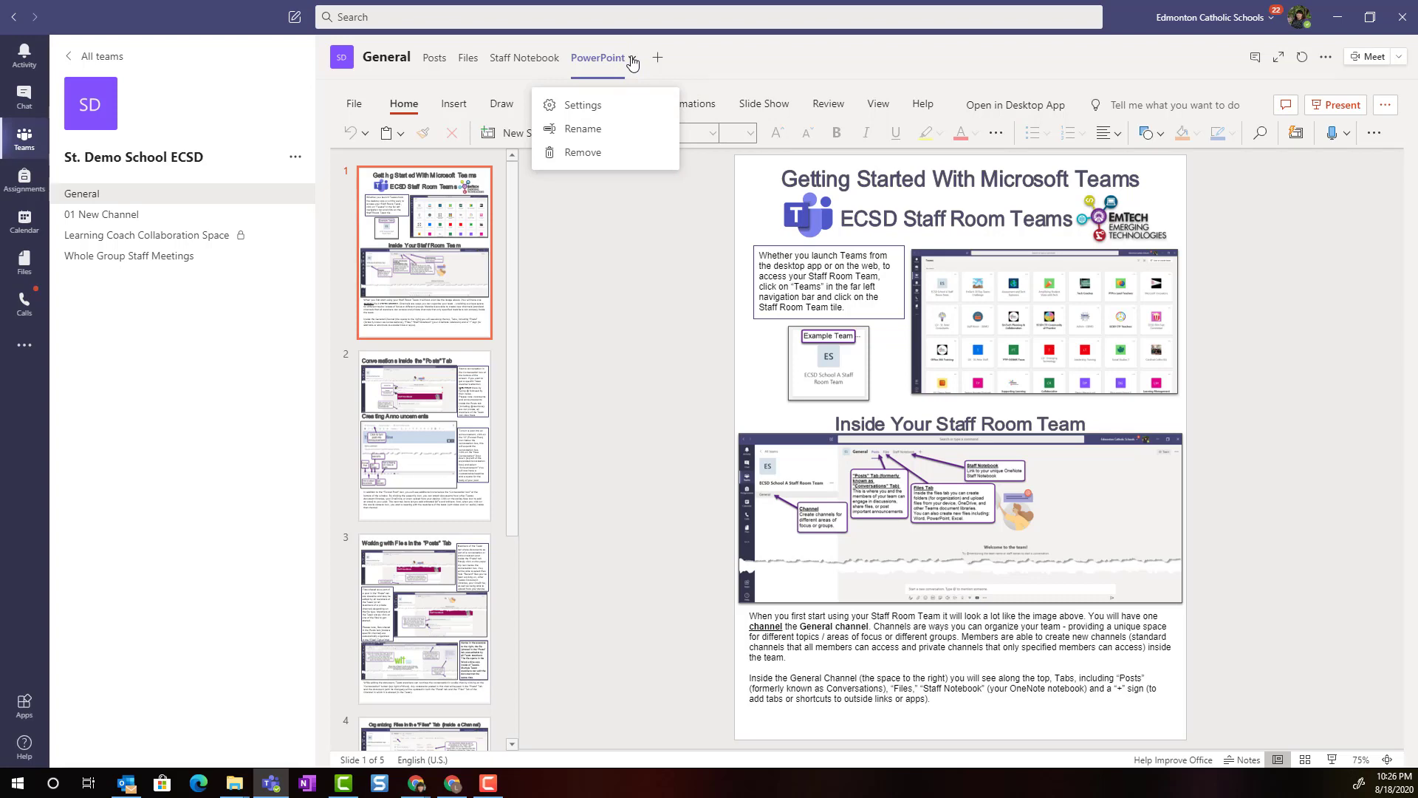
{"action": "left_click", "coordinate": [587, 110]}
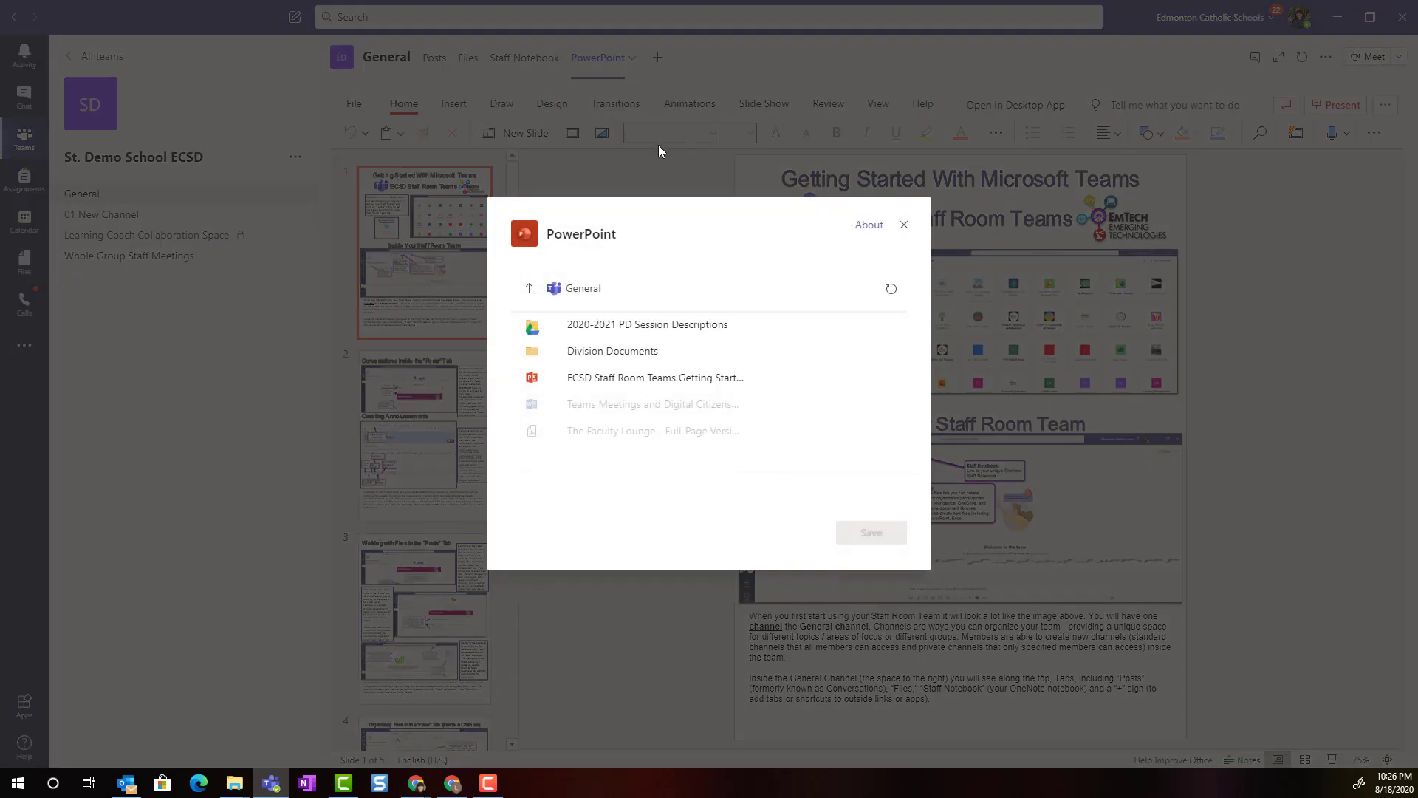
{"action": "left_click", "coordinate": [881, 347]}
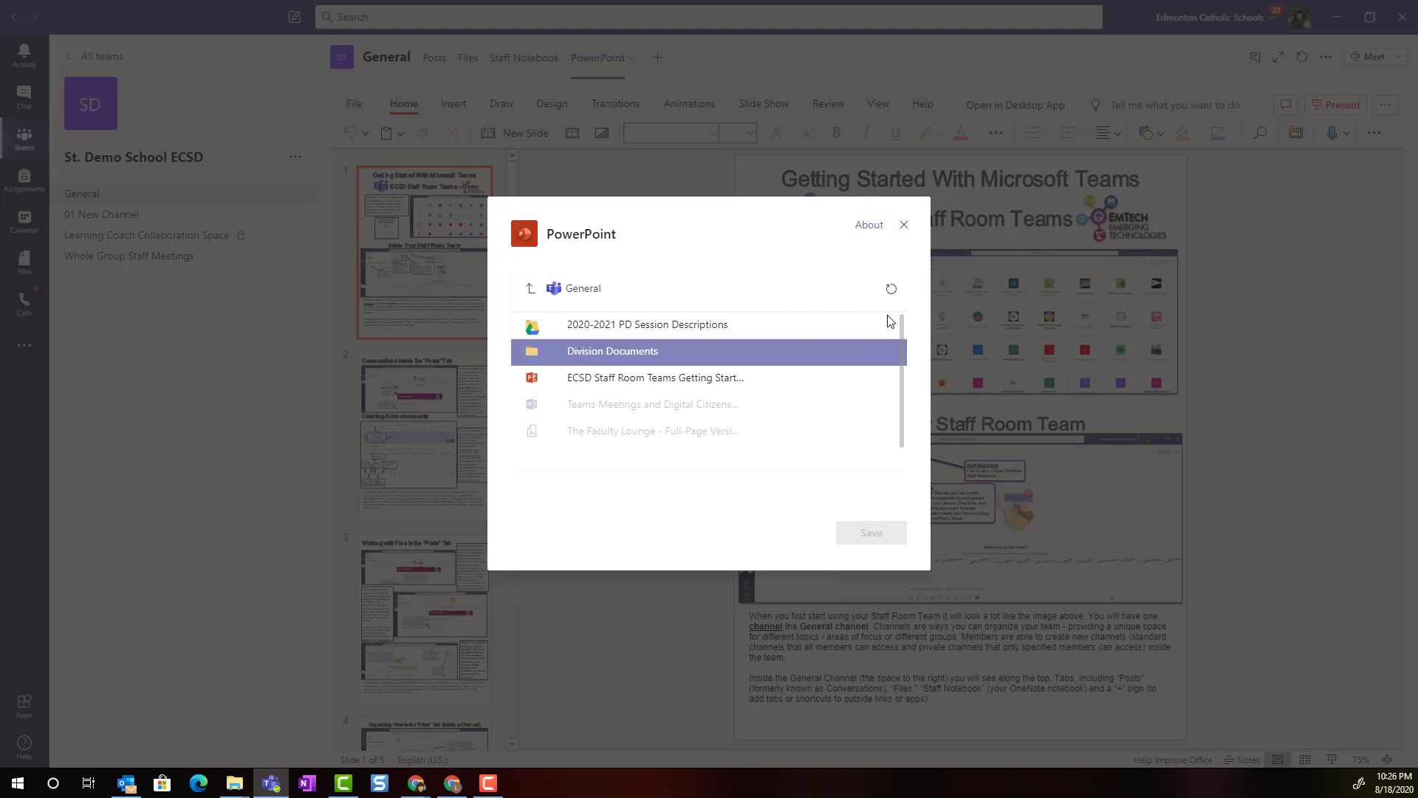
{"action": "left_click", "coordinate": [904, 224]}
Step: Rename the PowerPoint tab as Getting Started Guide and reopen it from the General channel's posts
{"action": "left_click", "coordinate": [631, 59]}
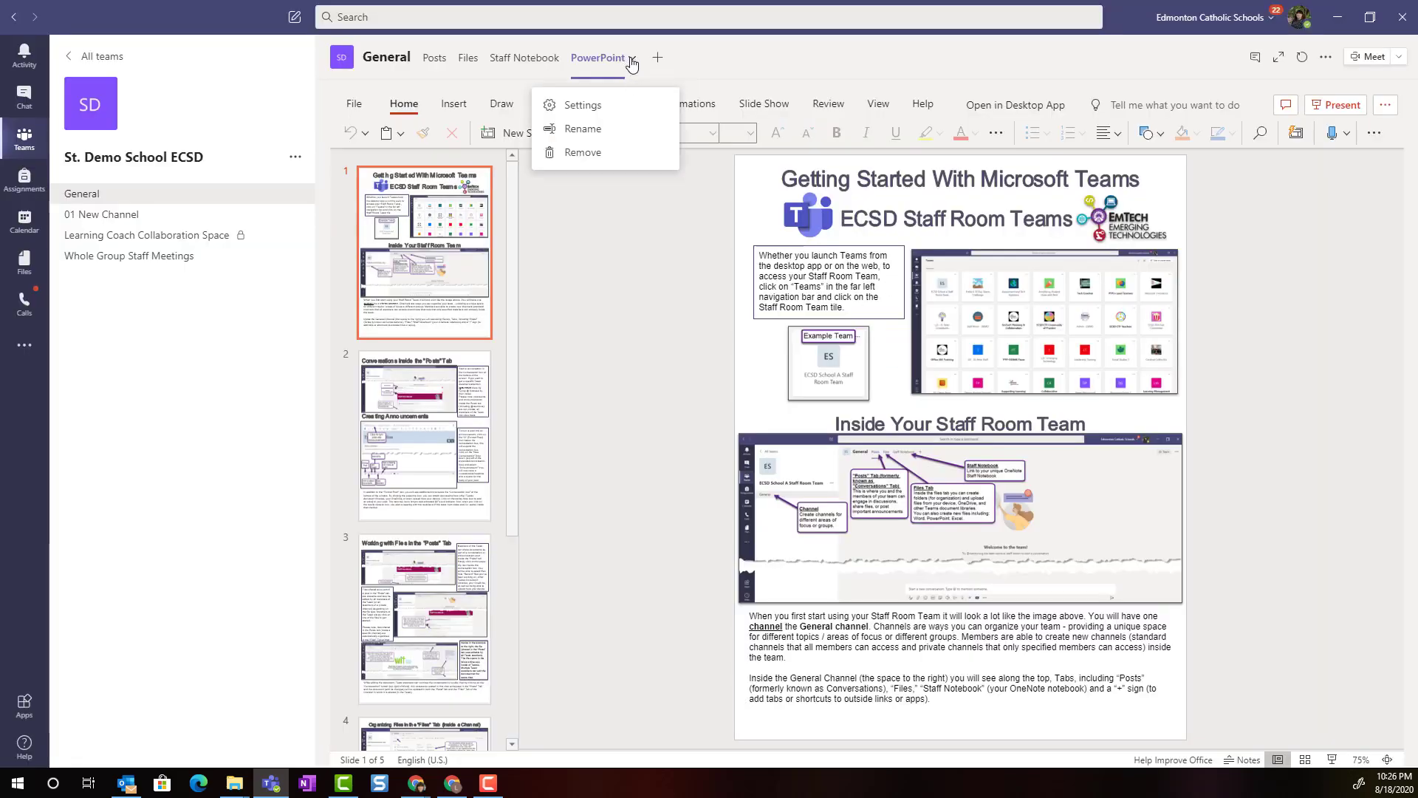
{"action": "left_click", "coordinate": [597, 133]}
{"action": "type", "text": "Getting Started Guide"}
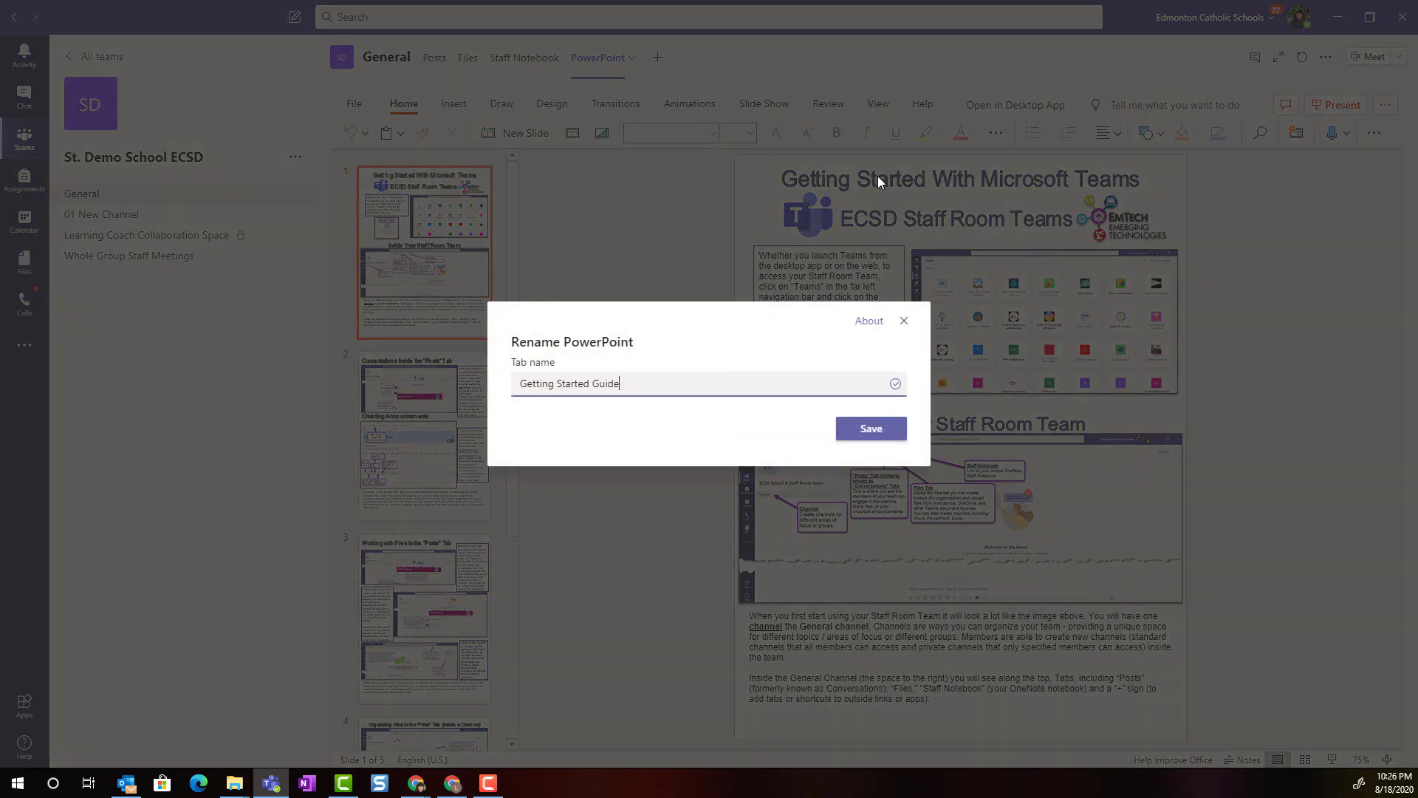
{"action": "left_click", "coordinate": [881, 433]}
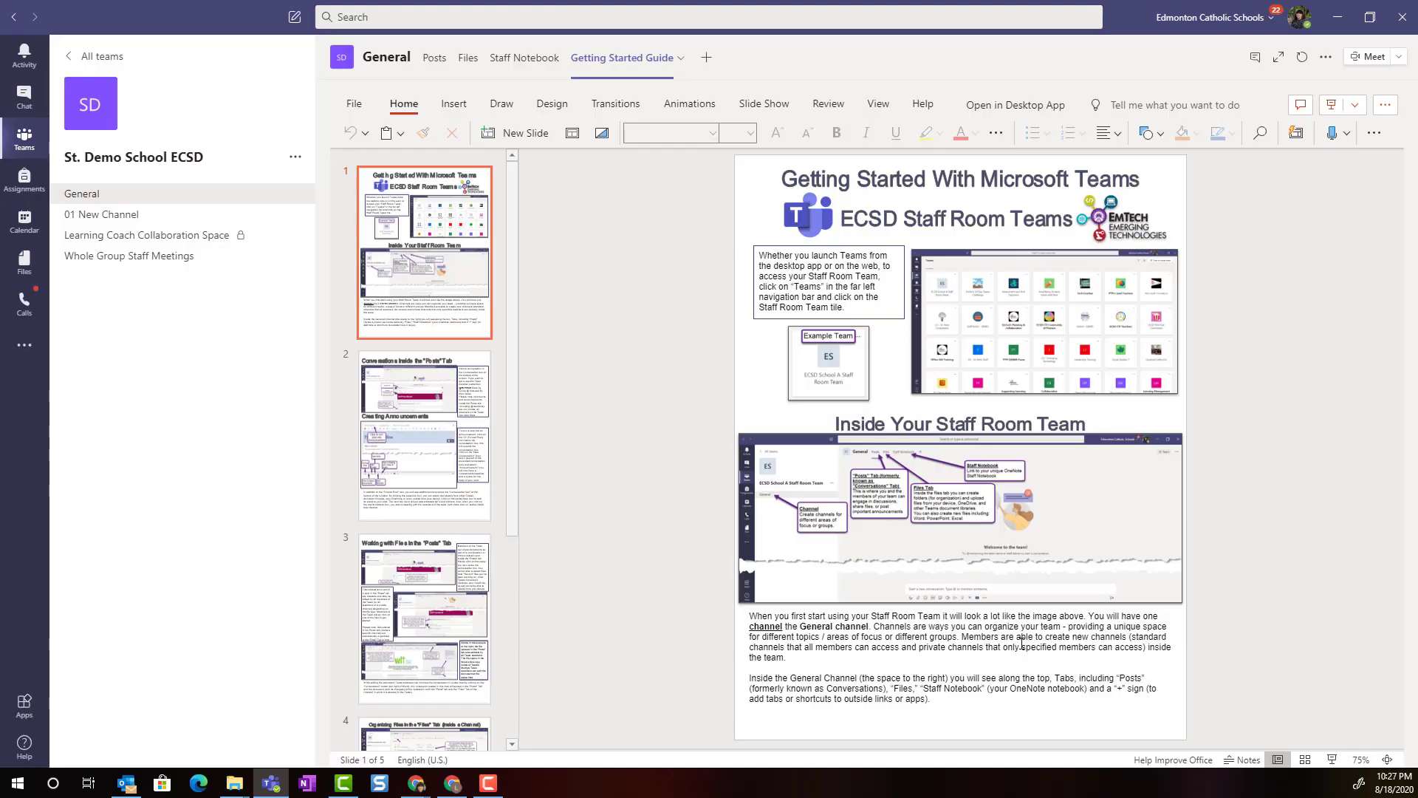
{"action": "left_click", "coordinate": [107, 201]}
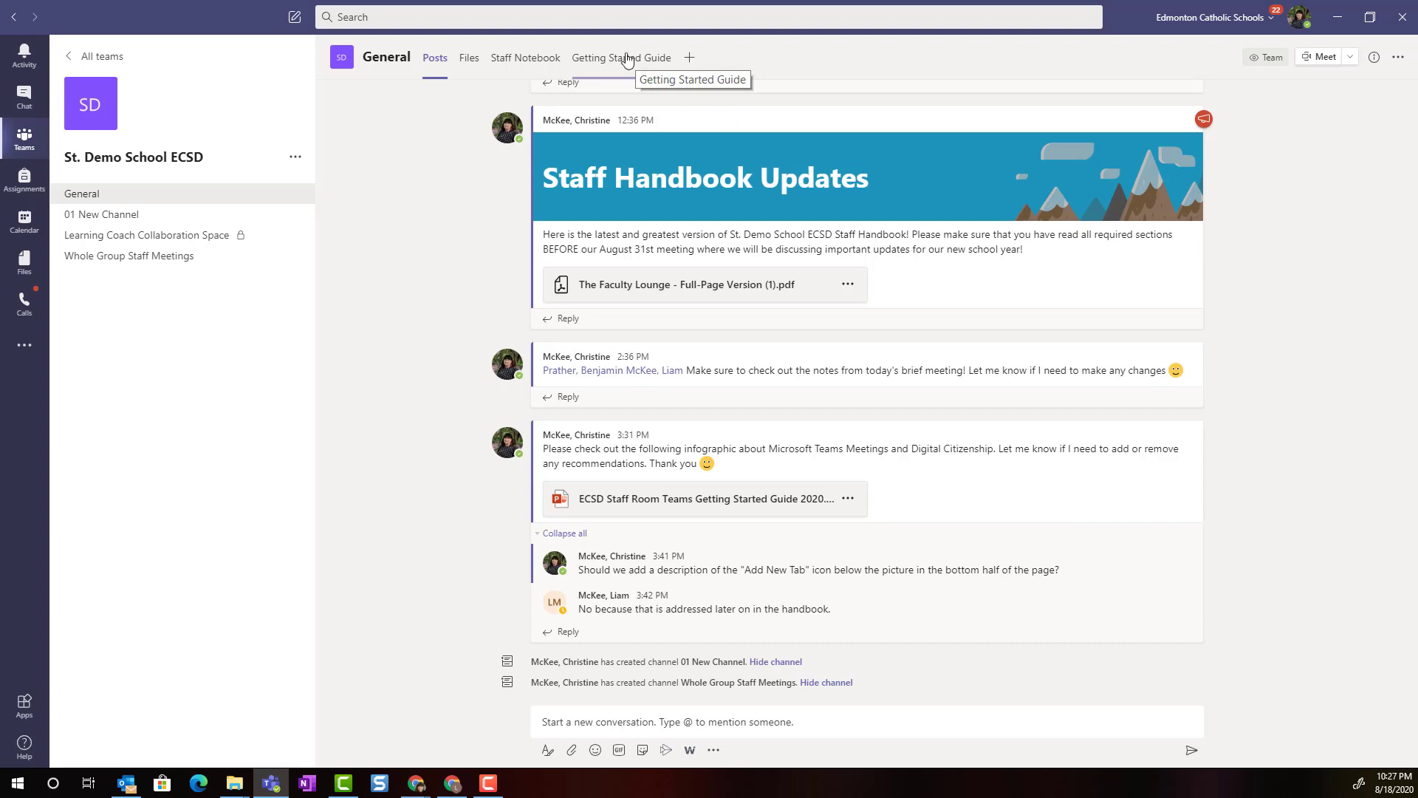
{"action": "left_click", "coordinate": [607, 62]}
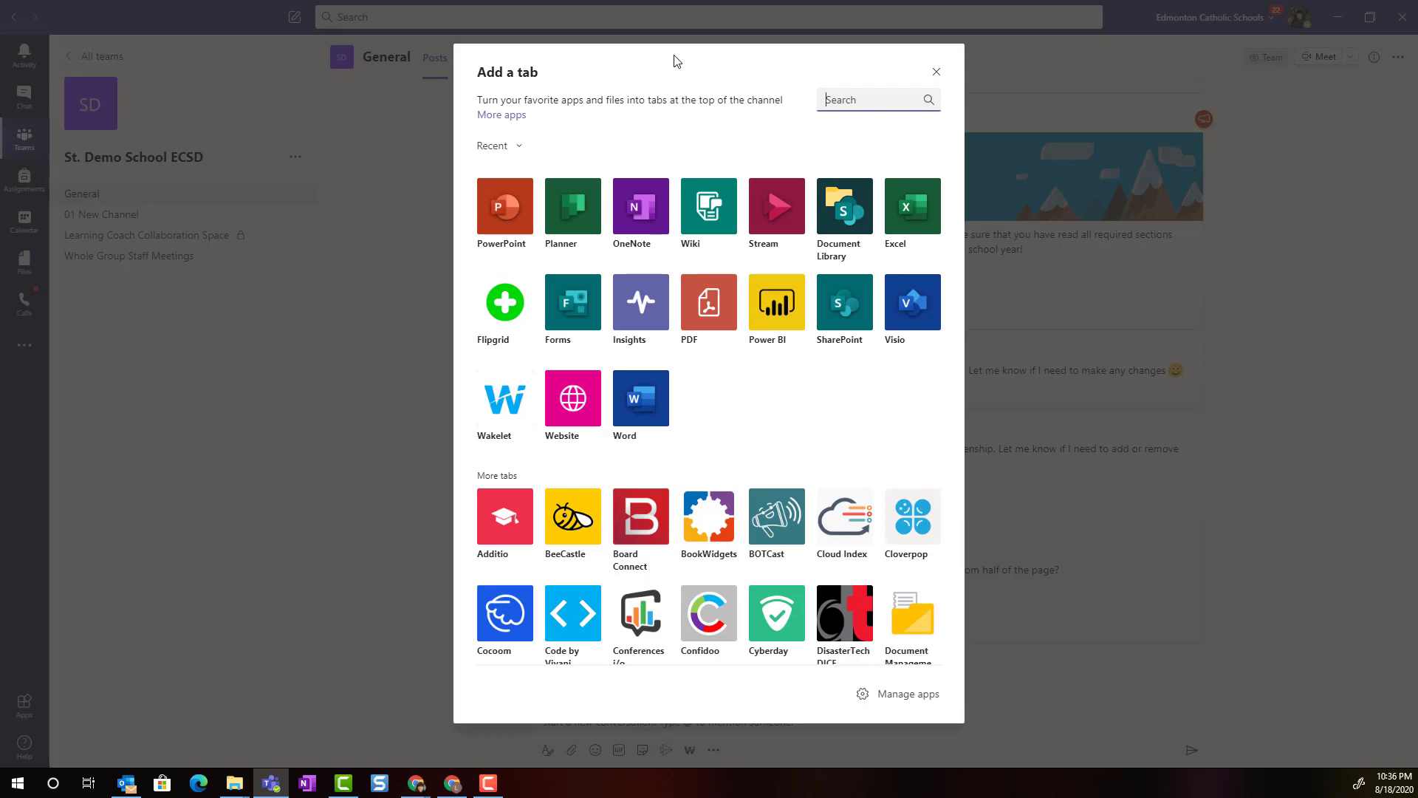
{"action": "left_click", "coordinate": [580, 399]}
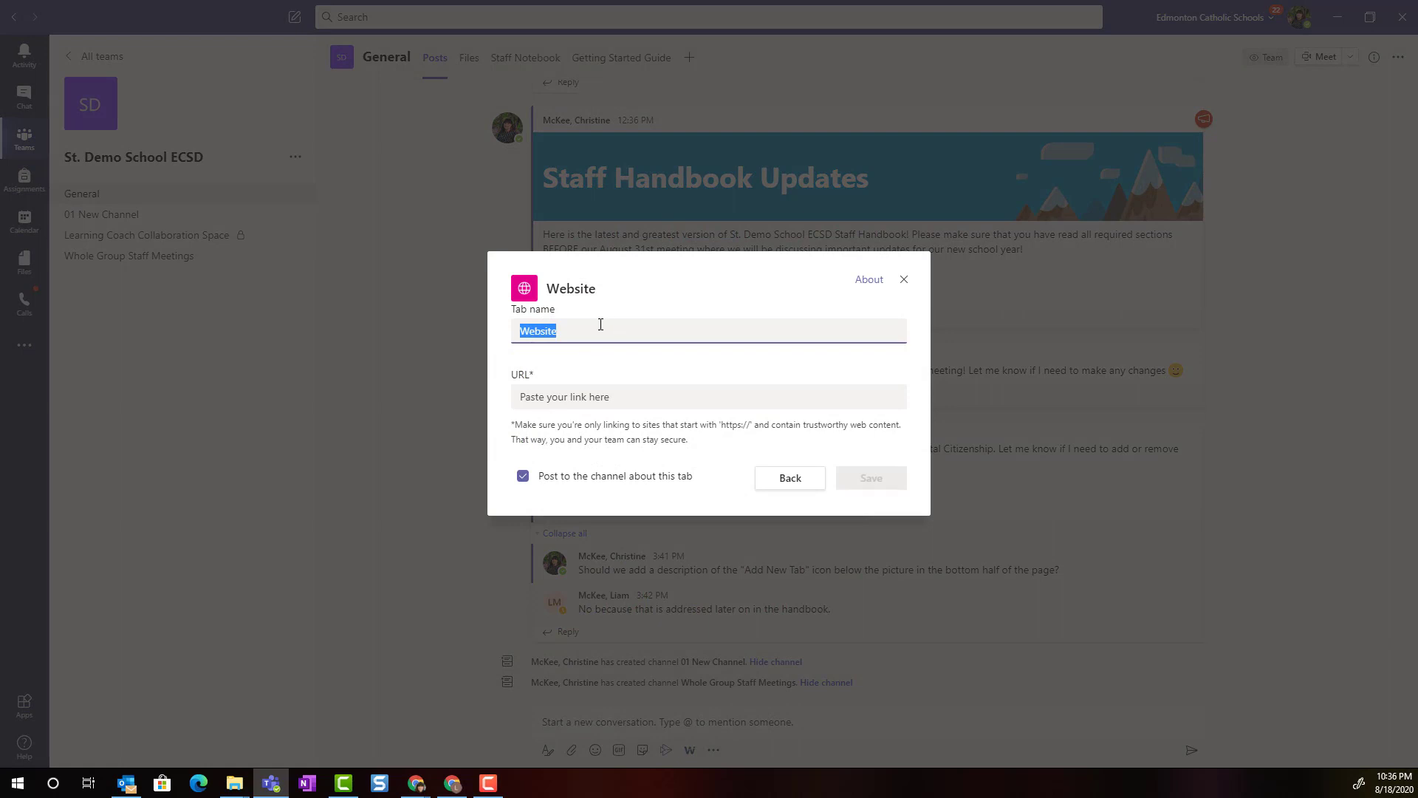
{"action": "key", "text": "BackSpace"}
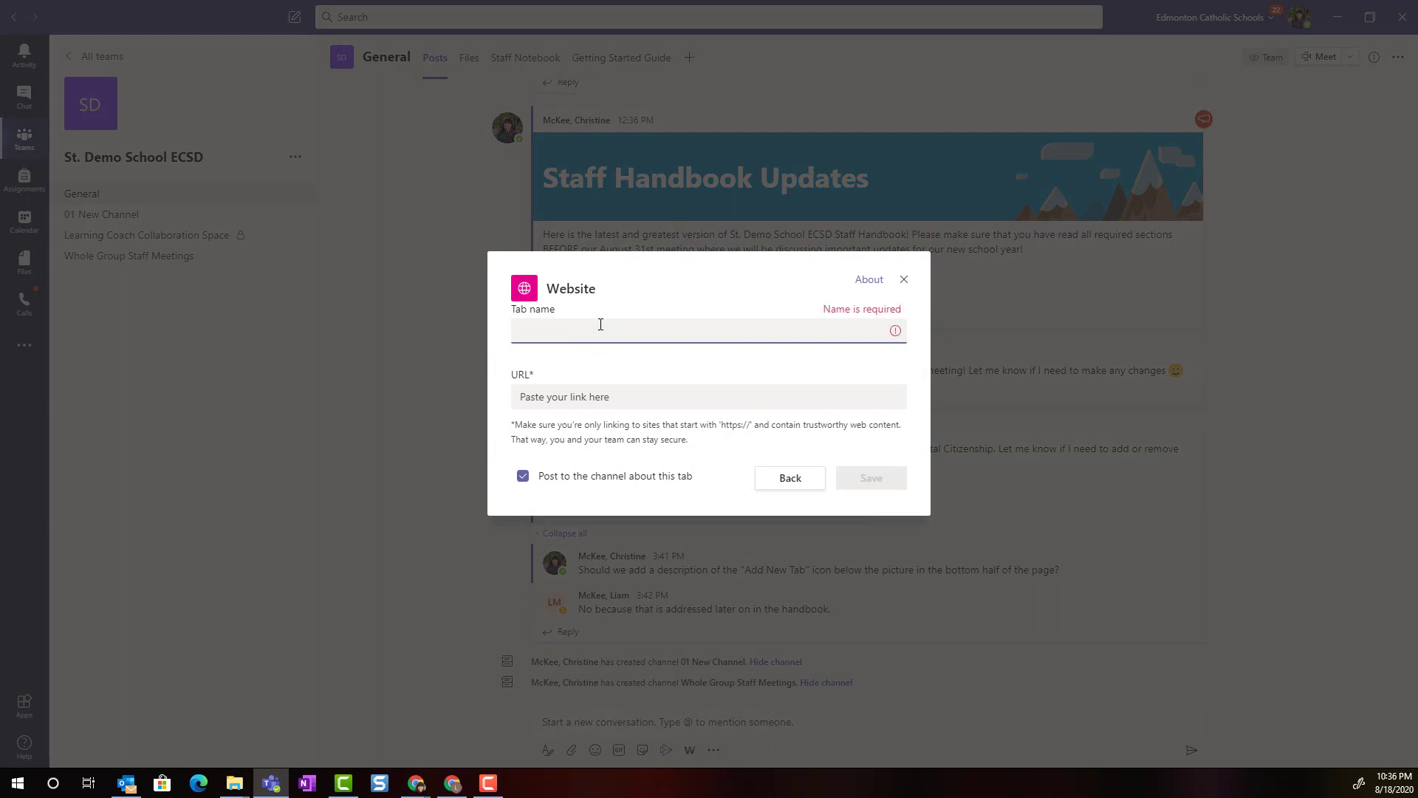
{"action": "type", "text": "EmTech SharePoint Site"}
{"action": "left_click", "coordinate": [644, 399]}
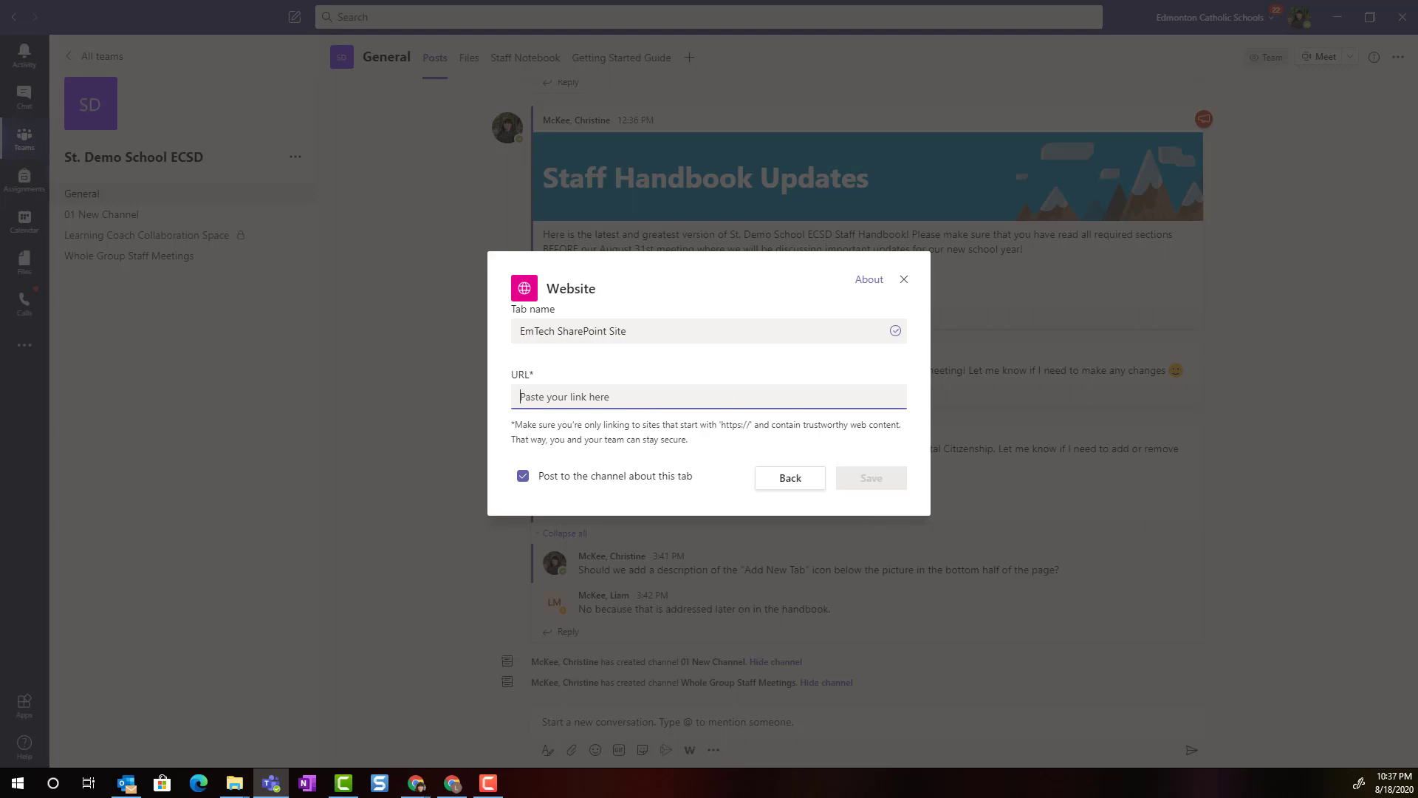
{"action": "type", "text": "https://edmontoncatholicschools.sharepoint.com/sites/D0044/SitePages/Home.aspx"}
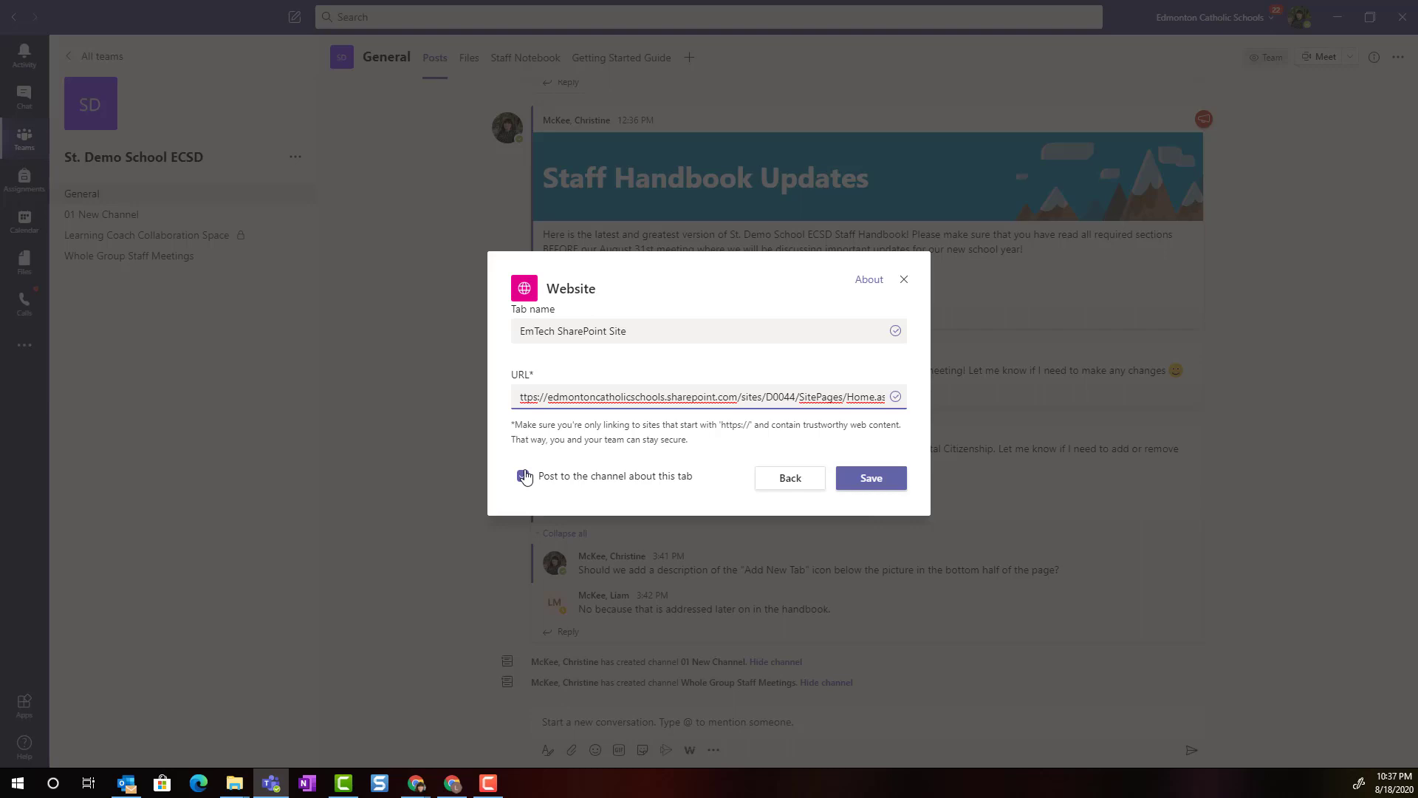
{"action": "left_click", "coordinate": [524, 477]}
{"action": "left_click", "coordinate": [522, 481]}
{"action": "left_click", "coordinate": [522, 479]}
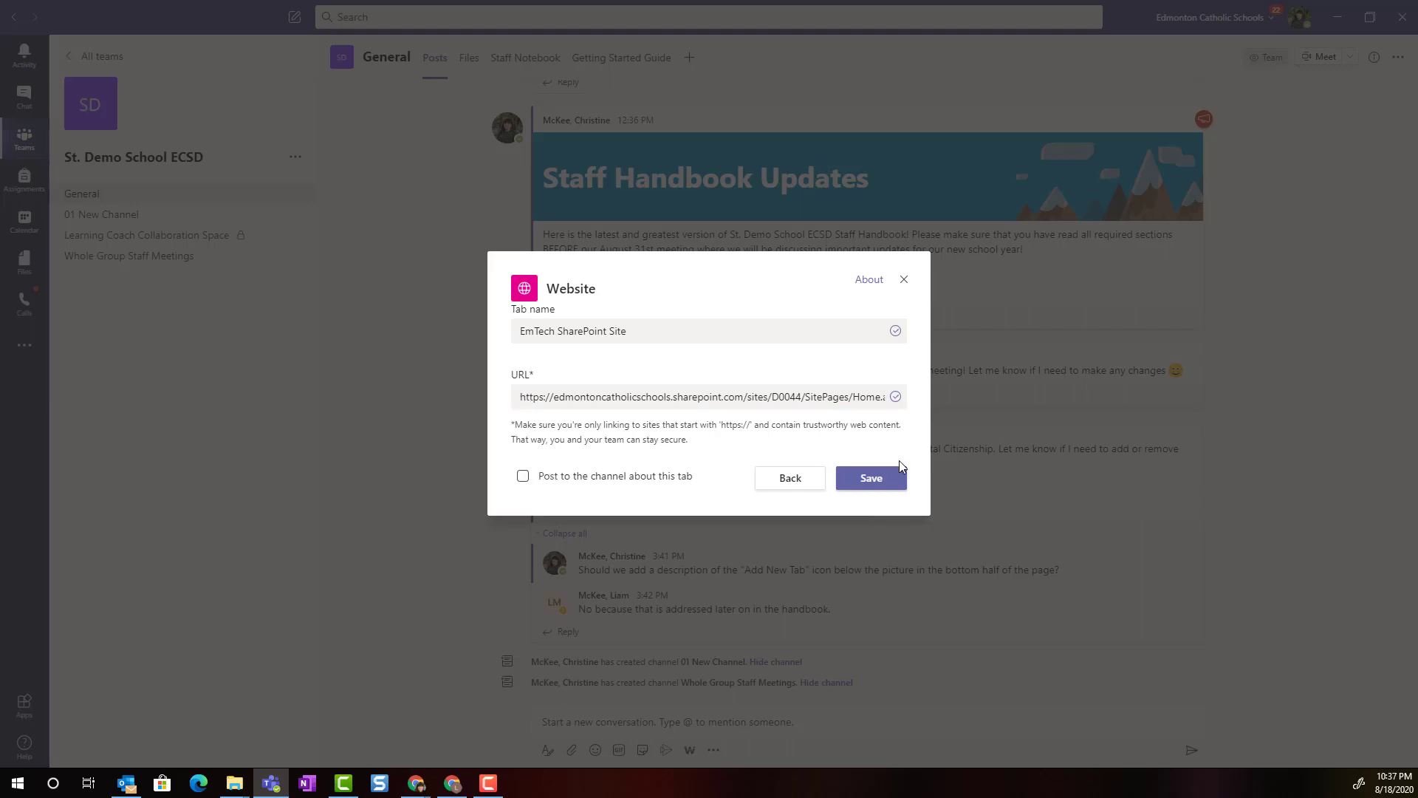
{"action": "left_click", "coordinate": [871, 480]}
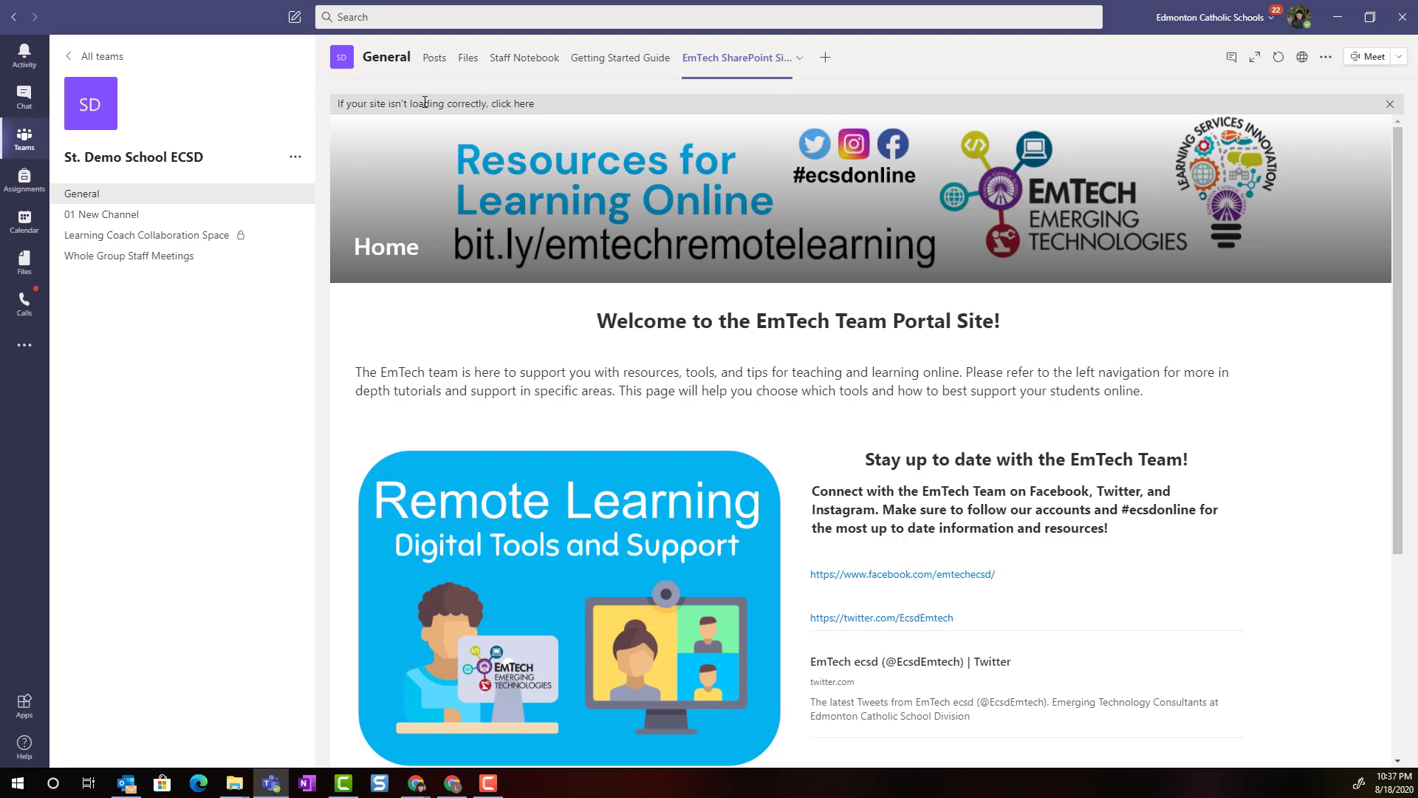
Step: Reload the EmTech SharePoint Site tab through its loading-problem options and return to the General channel's posts
{"action": "left_click", "coordinate": [513, 105]}
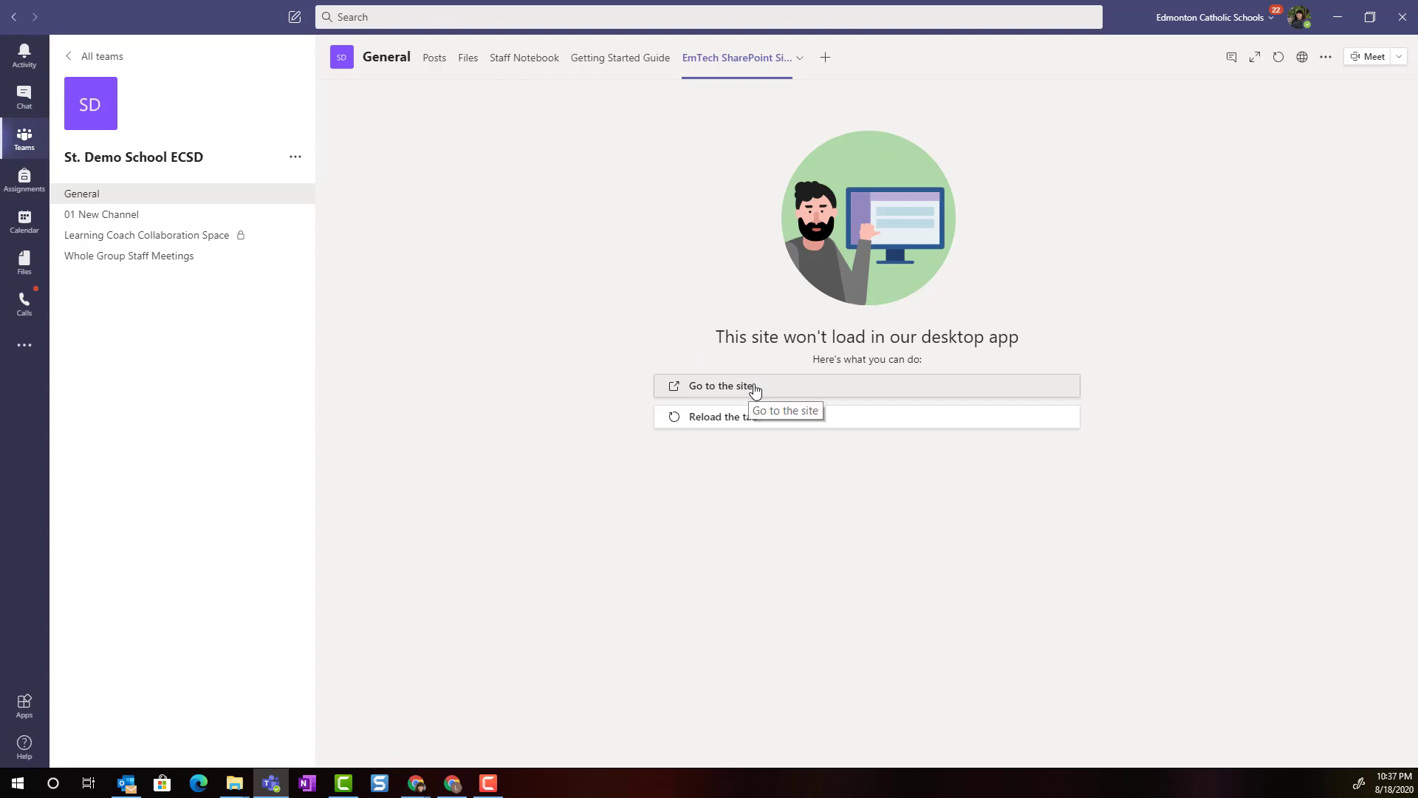
{"action": "left_click", "coordinate": [754, 425]}
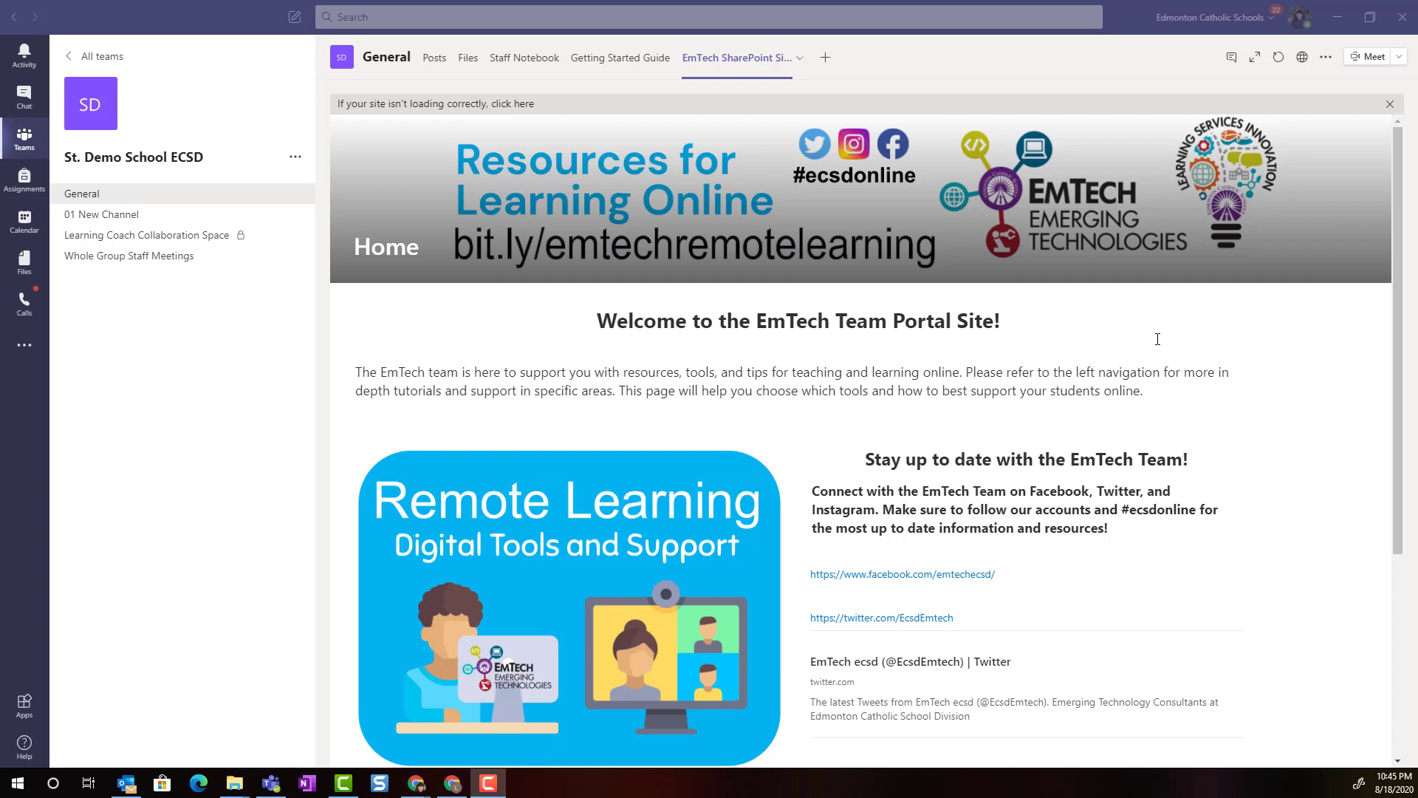
{"action": "left_click", "coordinate": [94, 195]}
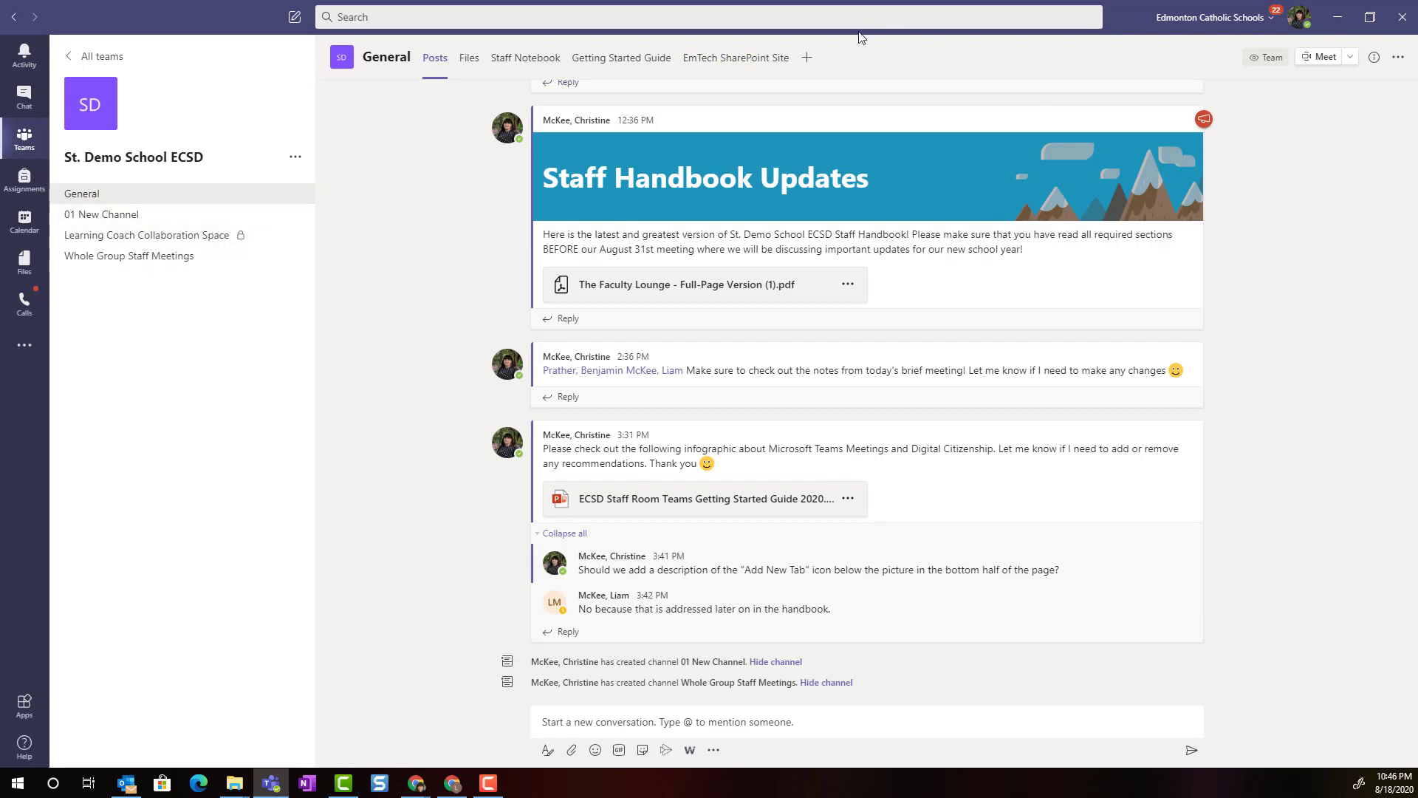
Step: Start adding a Forms tab to the General channel
{"action": "left_click", "coordinate": [807, 60]}
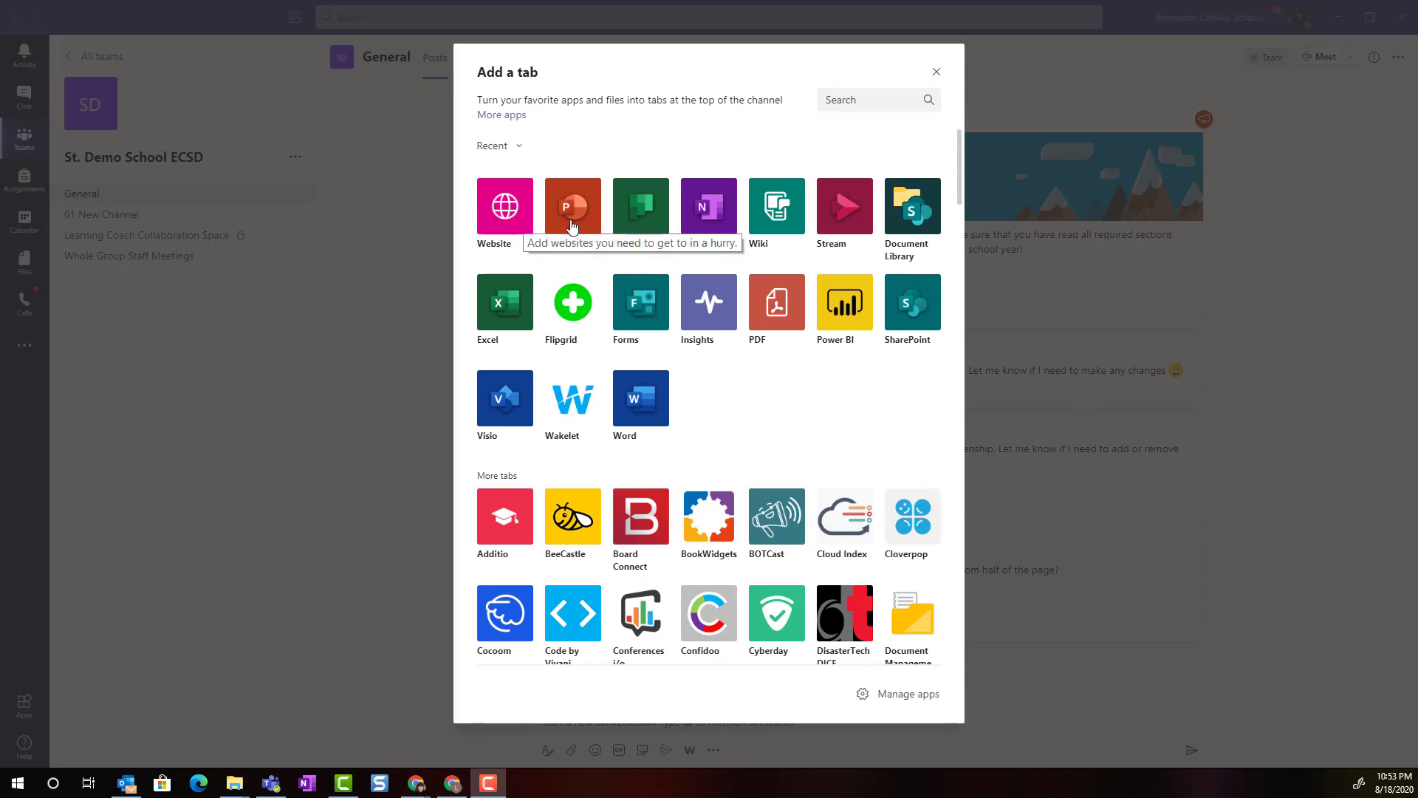
{"action": "left_click", "coordinate": [641, 302]}
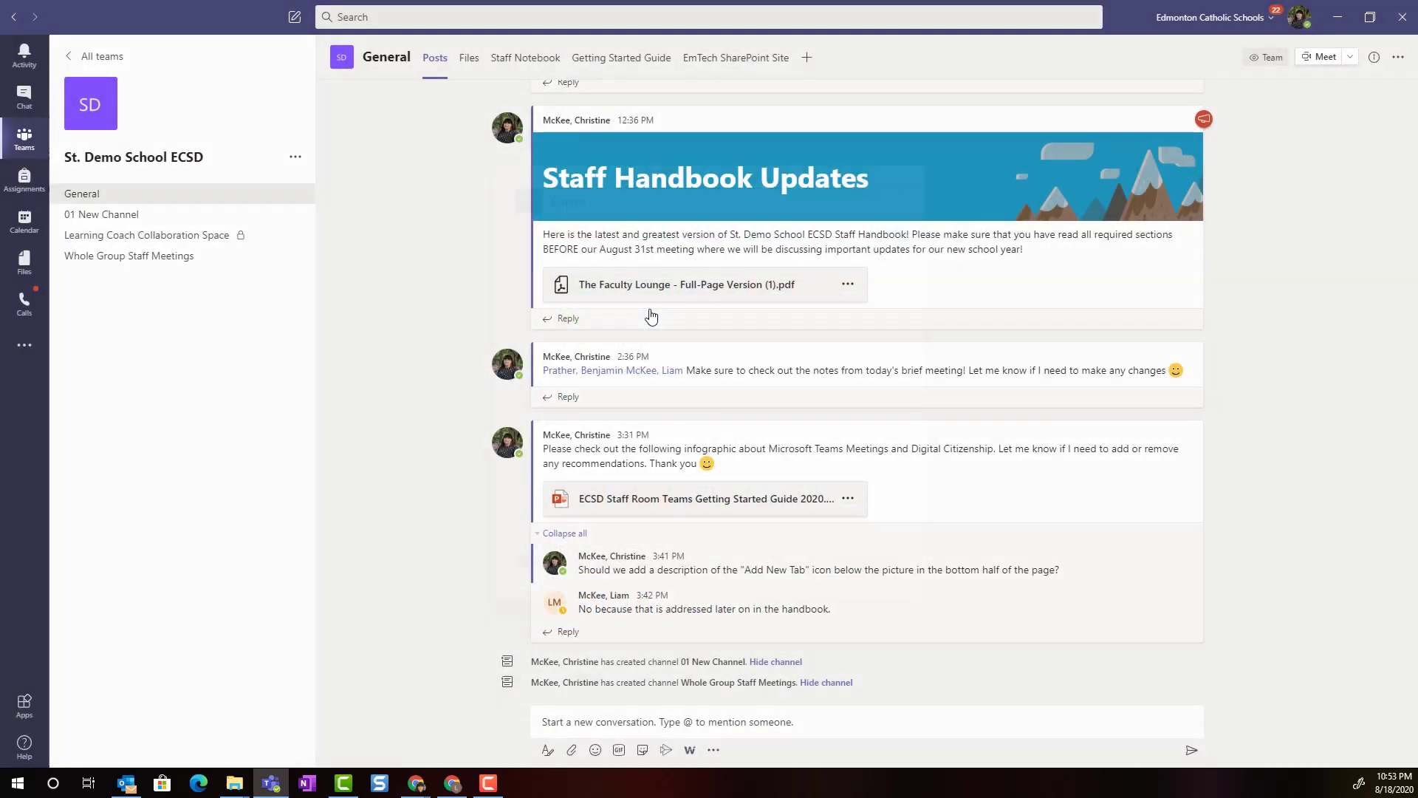